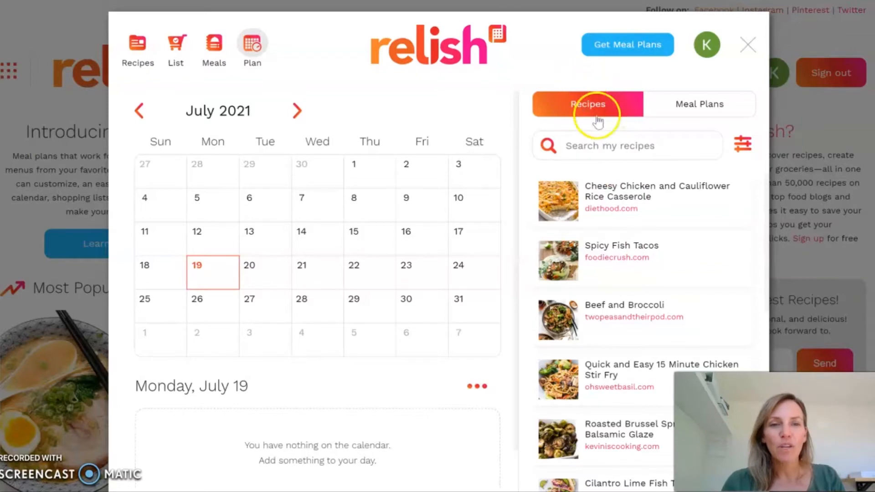
Plan Cilantro Lime Fish Tacos from the saved recipes as dinner for Monday, July 26, with 4 servings.
scroll(662, 236, down, 4)
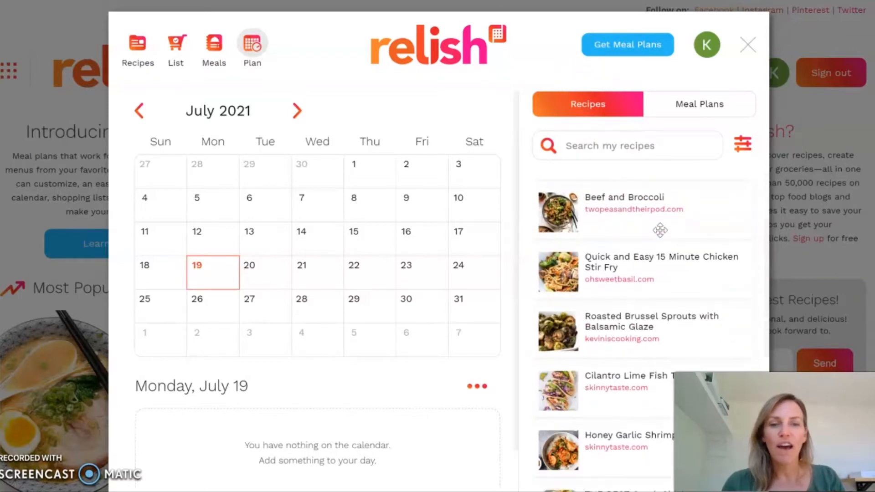
scroll(660, 230, down, 3)
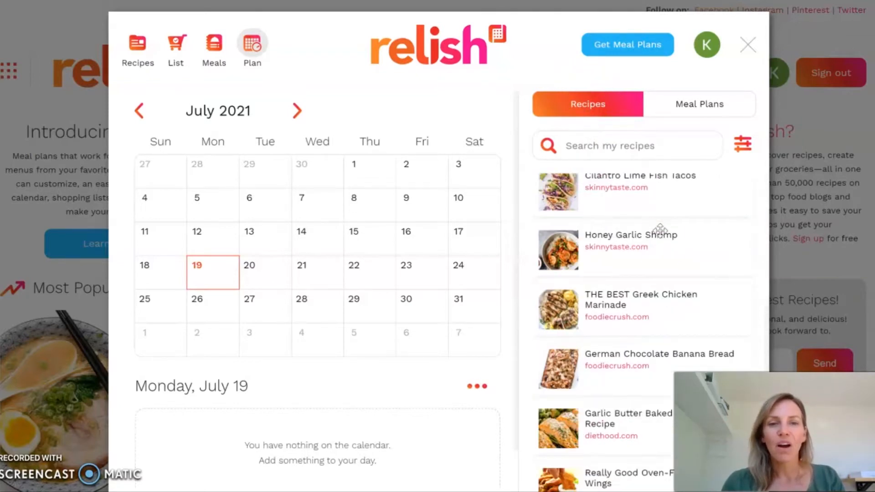
scroll(660, 235, up, 7)
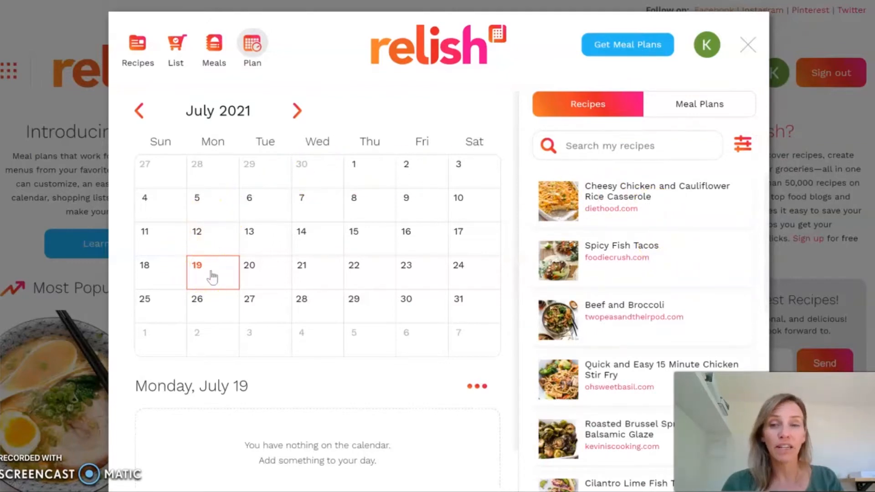
click(216, 314)
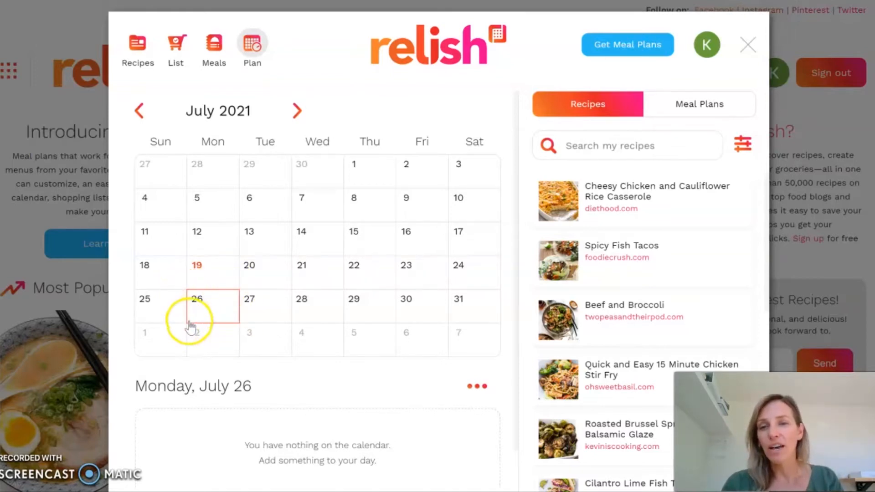
scroll(665, 310, down, 1)
scroll(665, 310, down, 3)
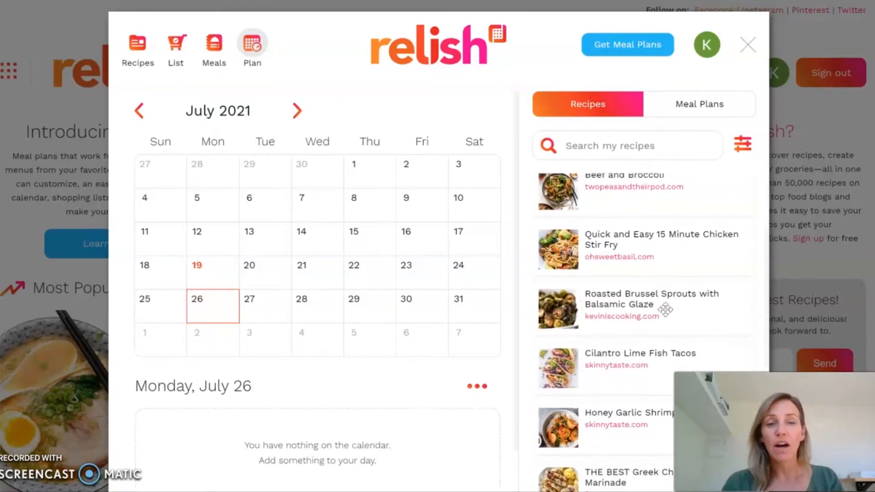
scroll(666, 310, down, 2)
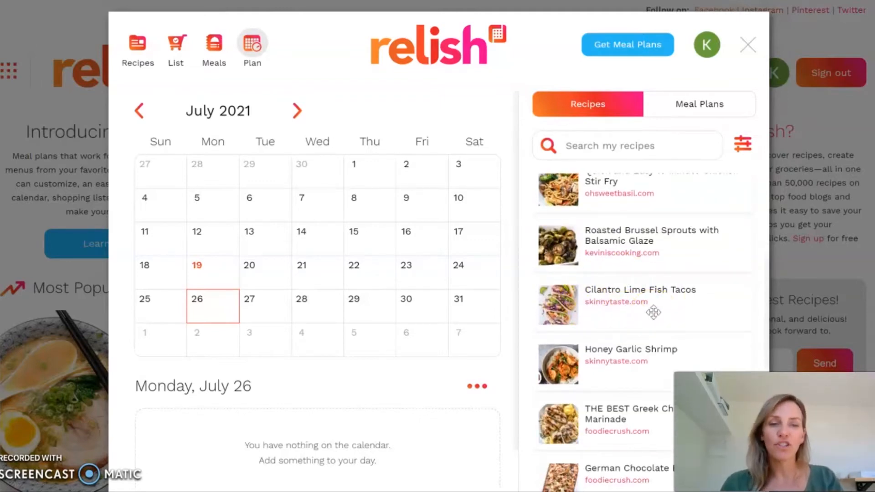
drag(654, 312, 219, 301)
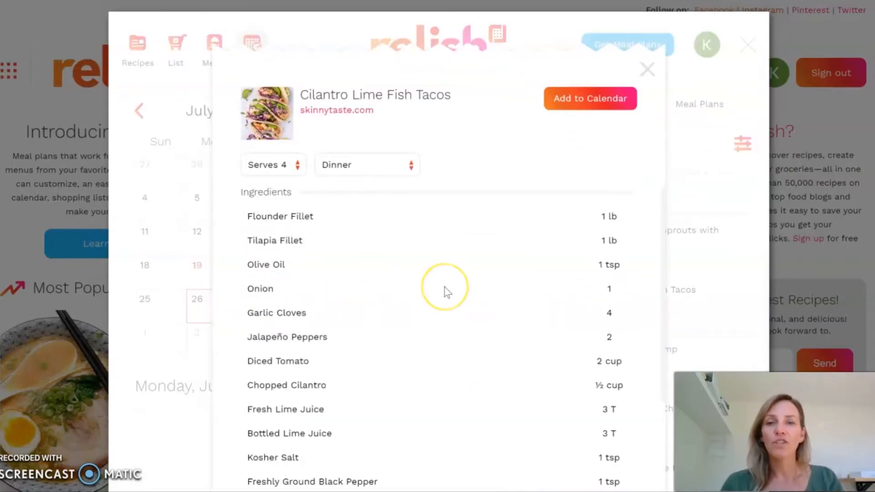
click(298, 165)
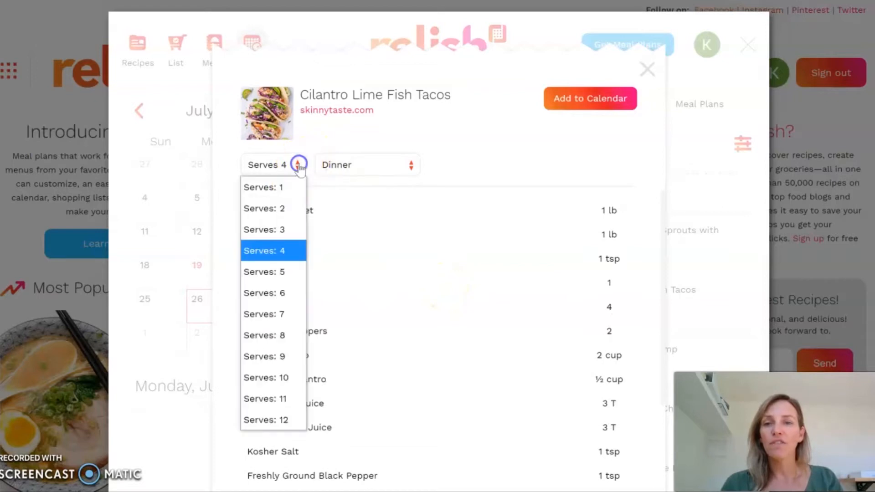
click(267, 251)
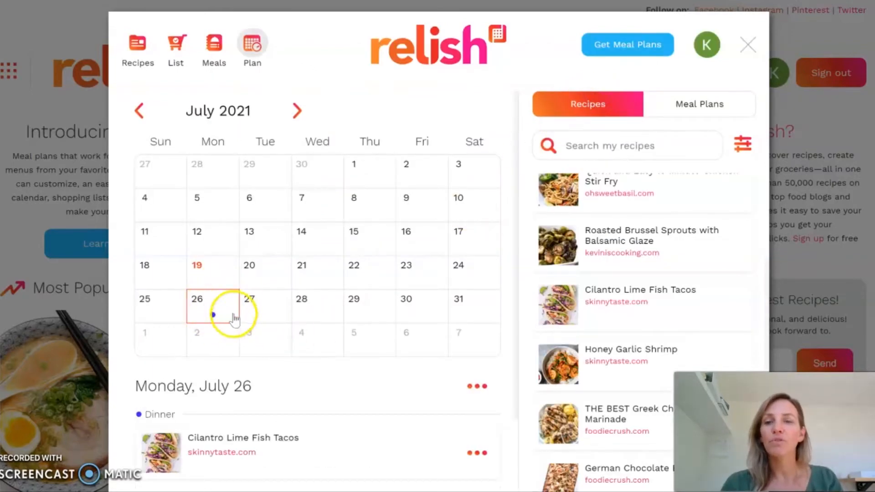
scroll(256, 426, down, 2)
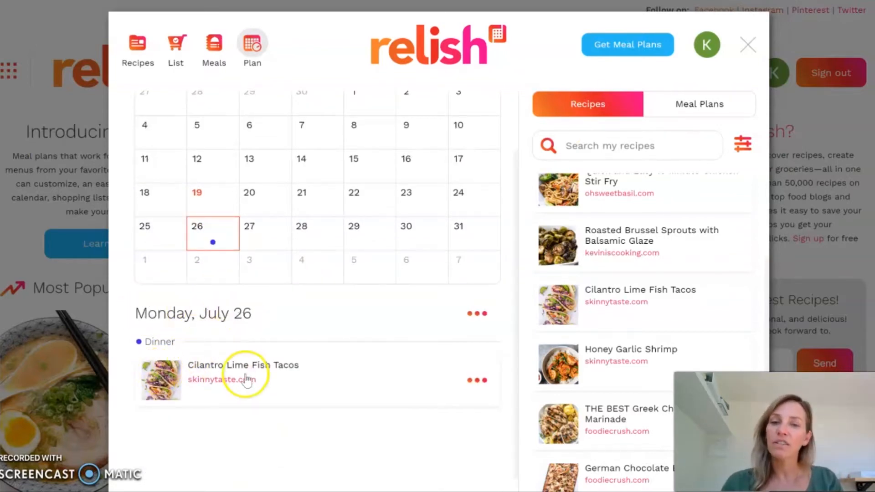
scroll(346, 380, up, 2)
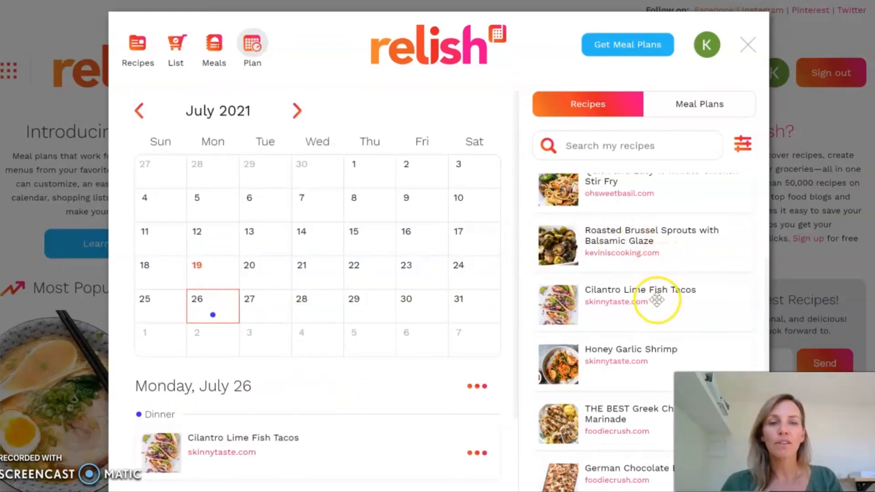
Plan THE BEST Greek Chicken Marinade from the saved recipes as dinner for Tuesday, July 27, with 4 servings.
scroll(658, 299, down, 3)
scroll(656, 299, down, 1)
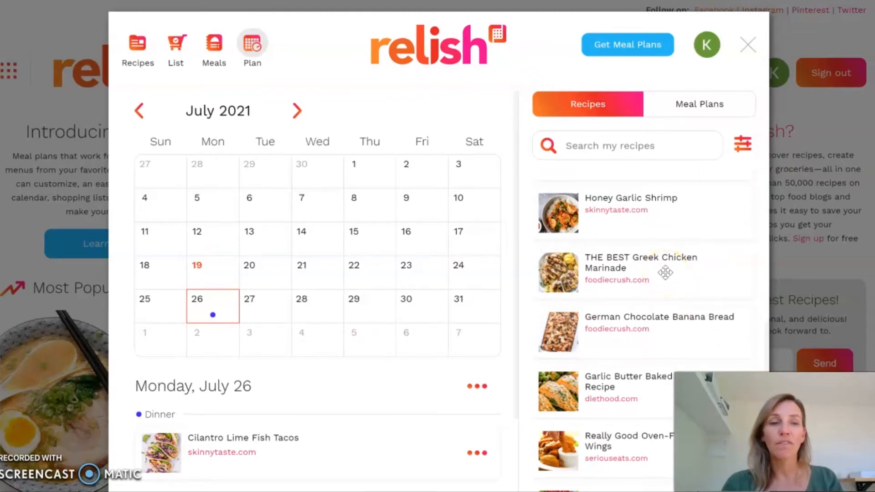
click(665, 273)
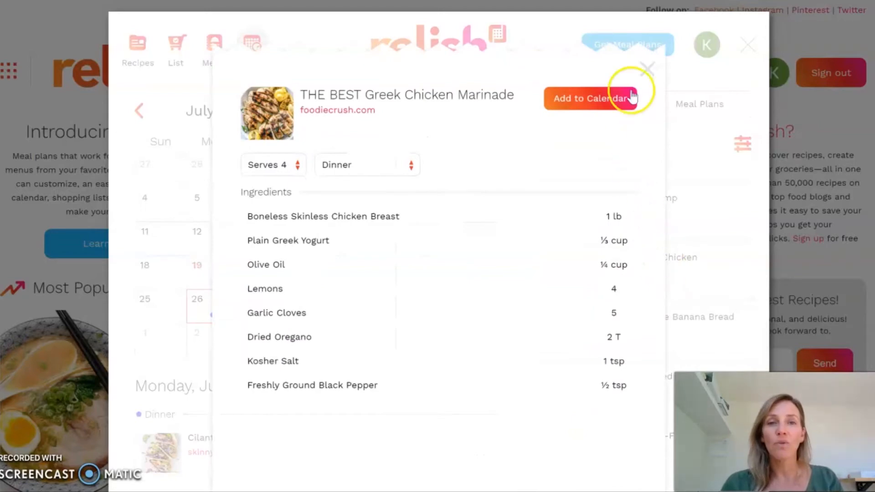
click(651, 69)
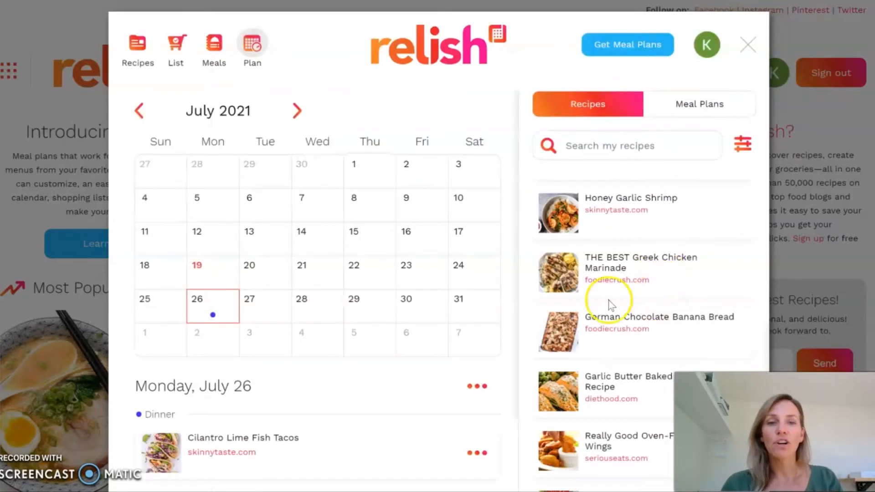
click(267, 306)
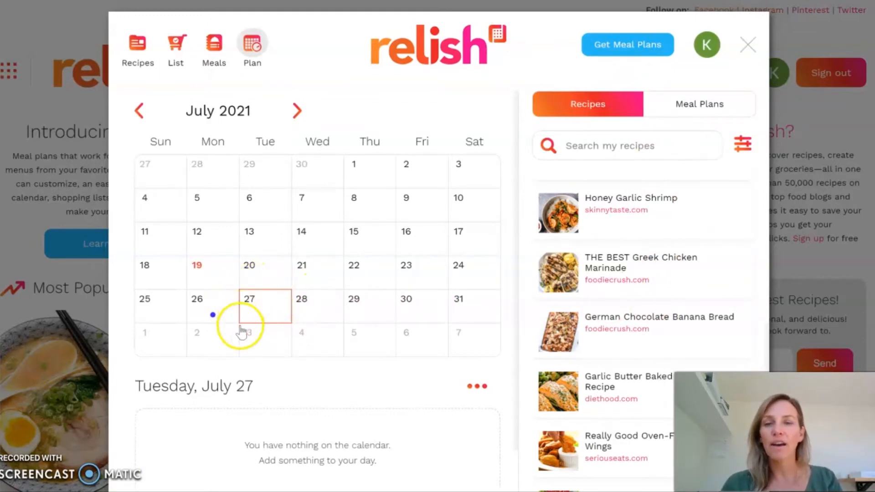
drag(663, 278, 276, 299)
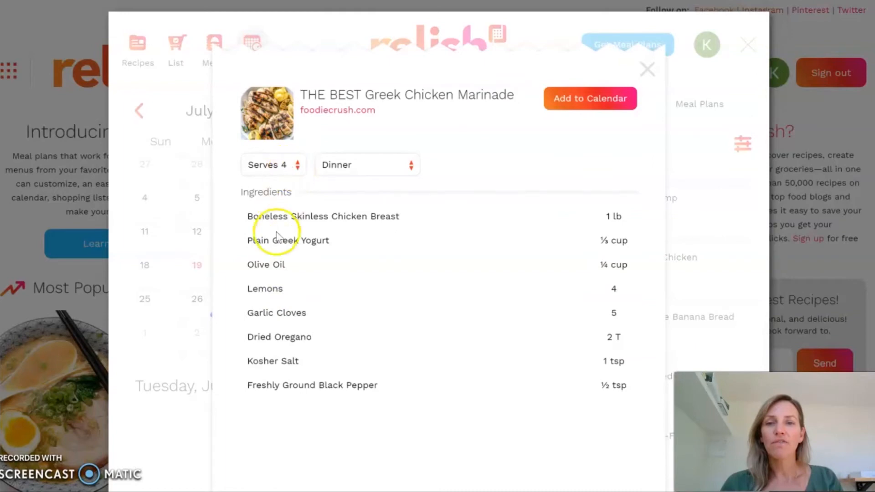
click(613, 99)
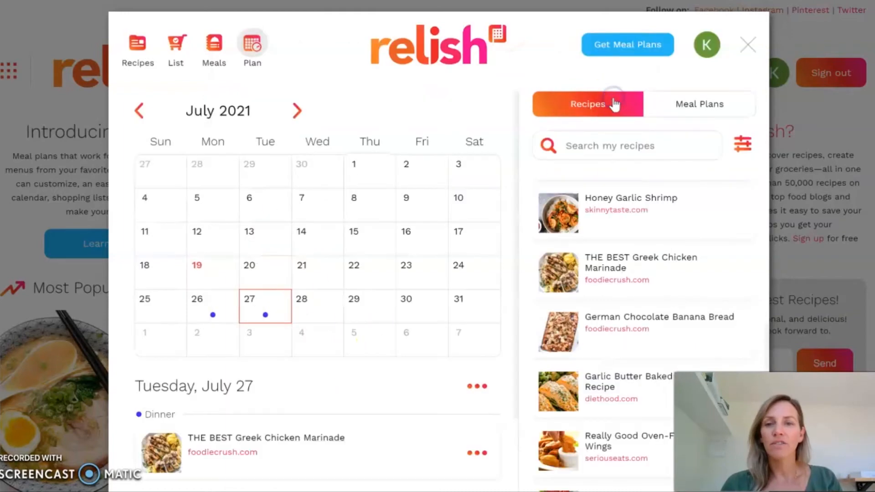
Check the planned dinners on the calendar for Monday, July 26 and Tuesday, July 27.
scroll(391, 360, down, 1)
scroll(393, 361, up, 2)
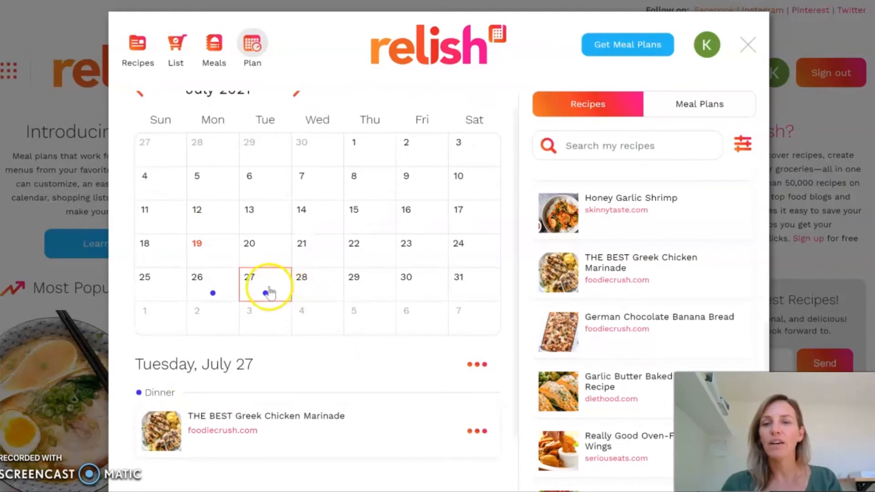
click(210, 276)
click(262, 288)
click(224, 281)
click(253, 283)
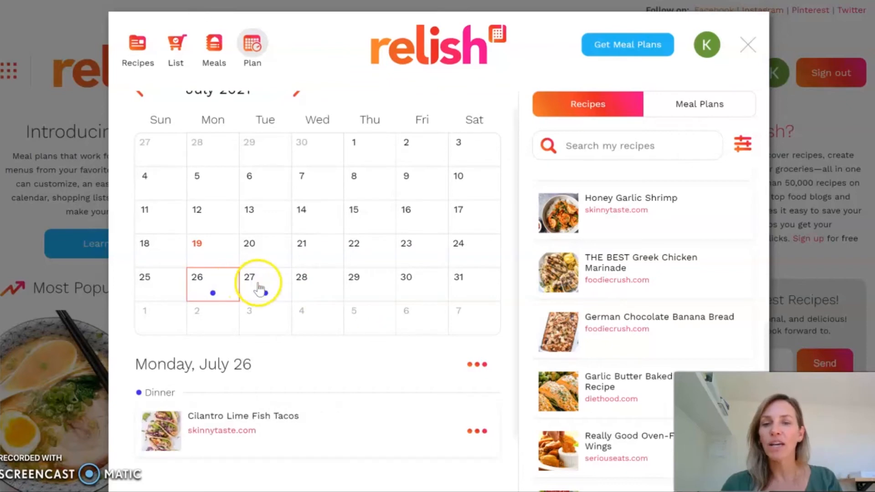
click(343, 407)
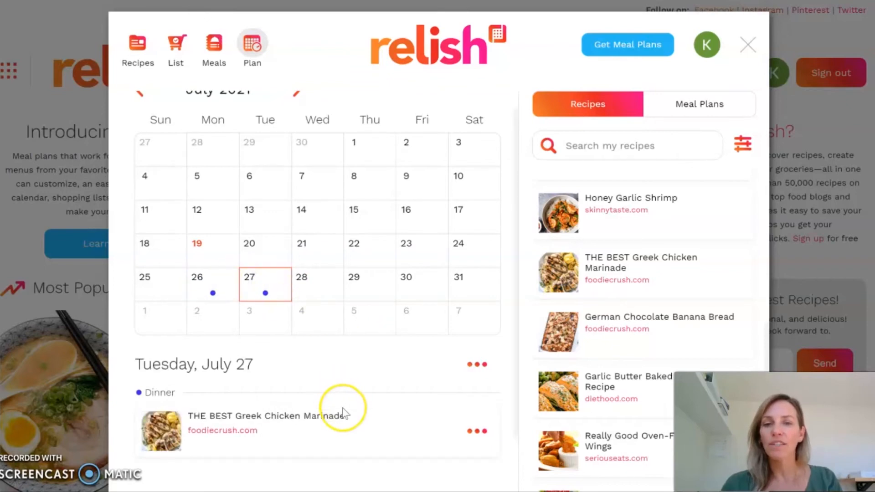
Remove all meals from Tuesday, July 27.
scroll(344, 410, down, 2)
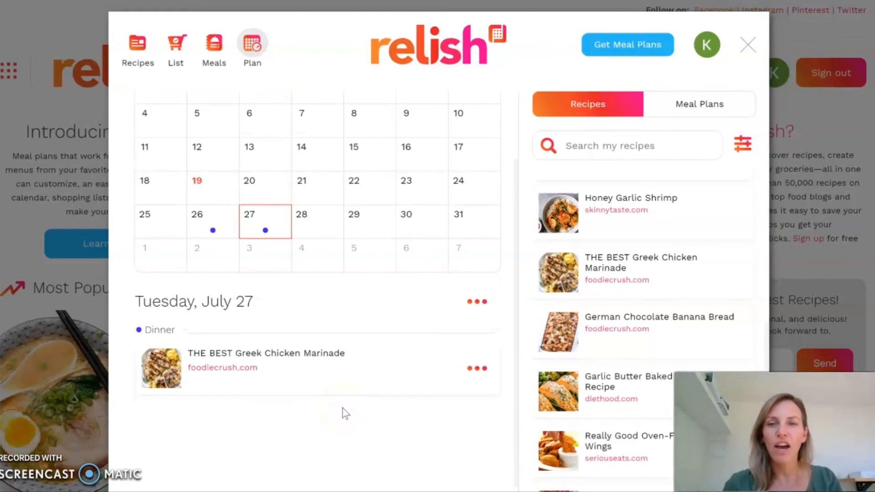
click(476, 303)
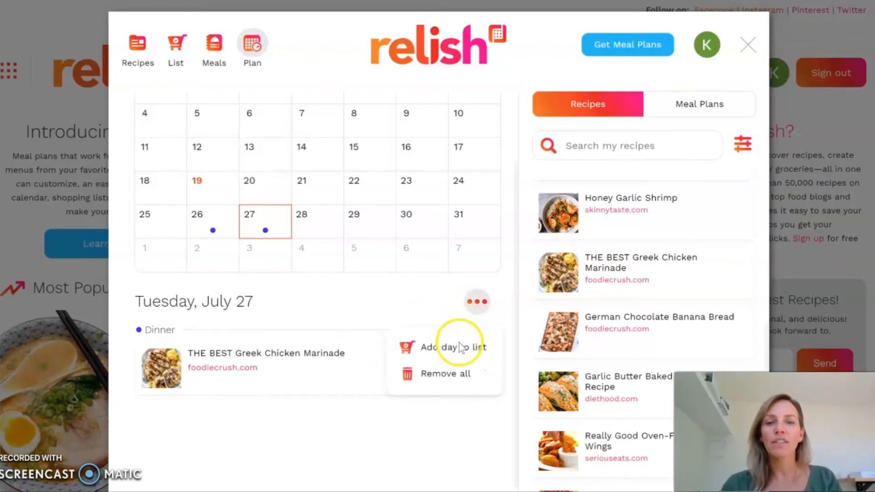
click(451, 373)
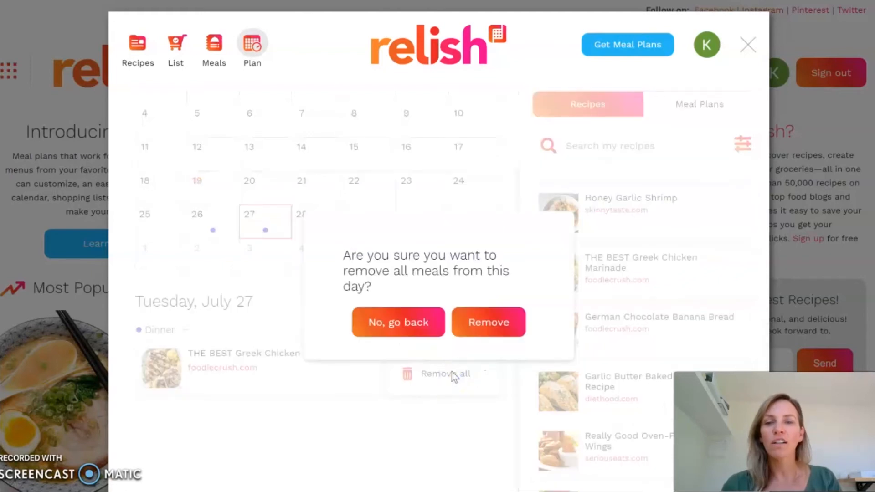
click(509, 327)
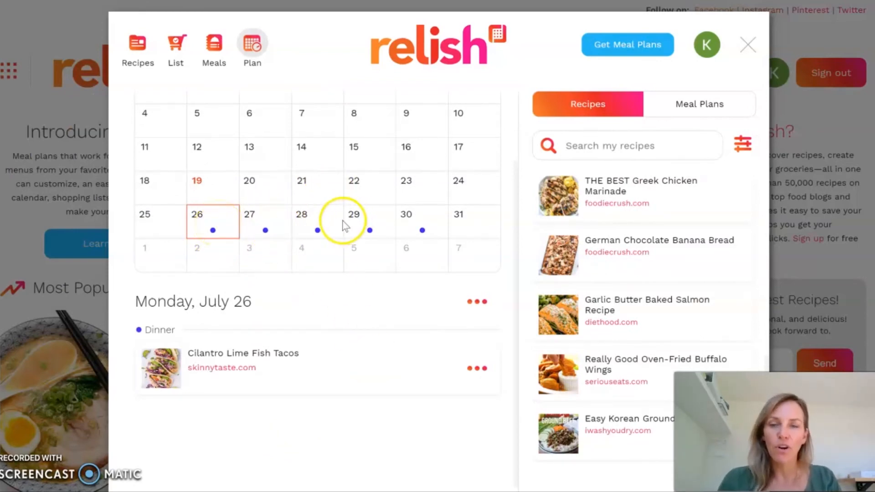
Go through the dinners planned for July 27 to July 30, one day at a time.
click(264, 225)
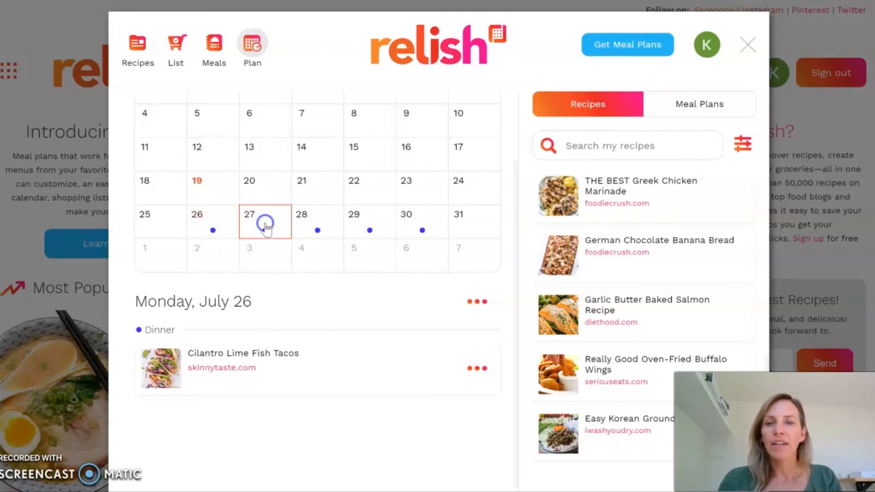
click(328, 229)
click(367, 228)
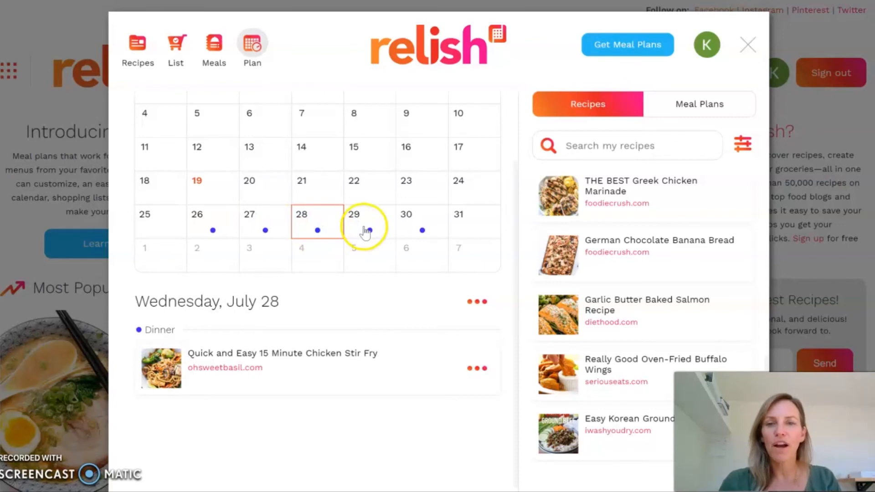
click(413, 227)
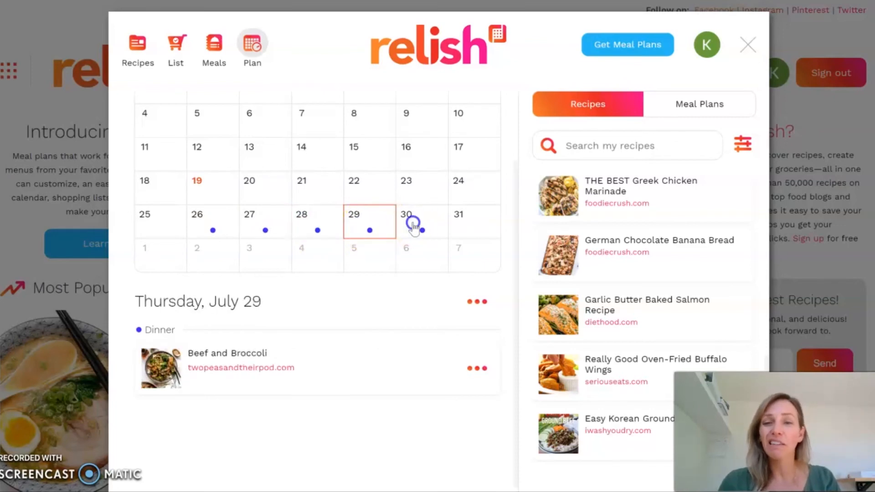
Add the Cilantro Lime Fish Tacos planned for Monday, July 26 to the shopping list and stay on the calendar.
click(222, 226)
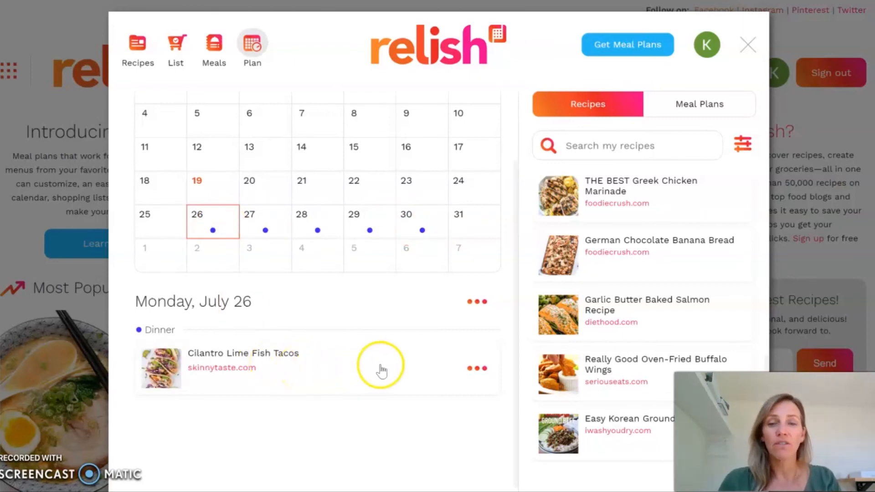
click(484, 368)
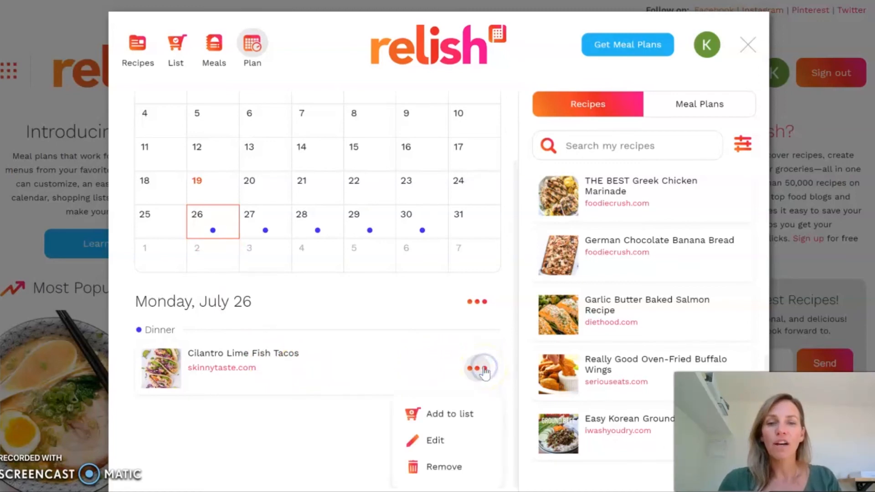
click(457, 414)
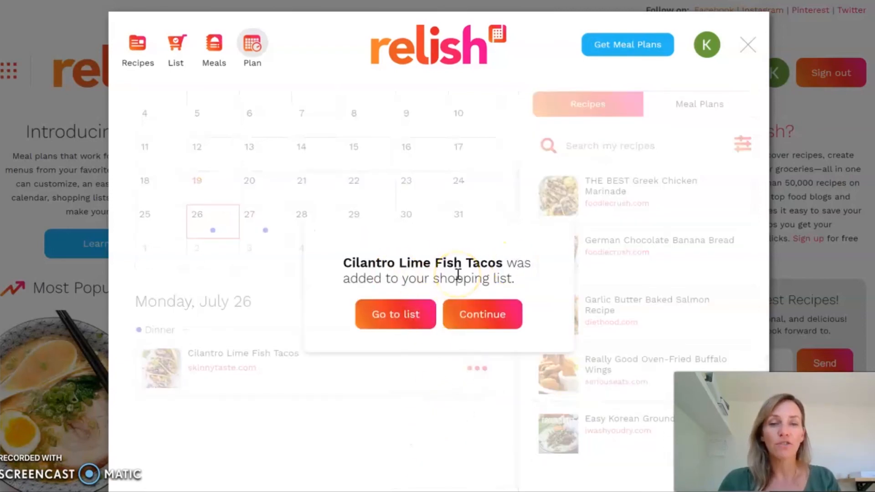
click(504, 324)
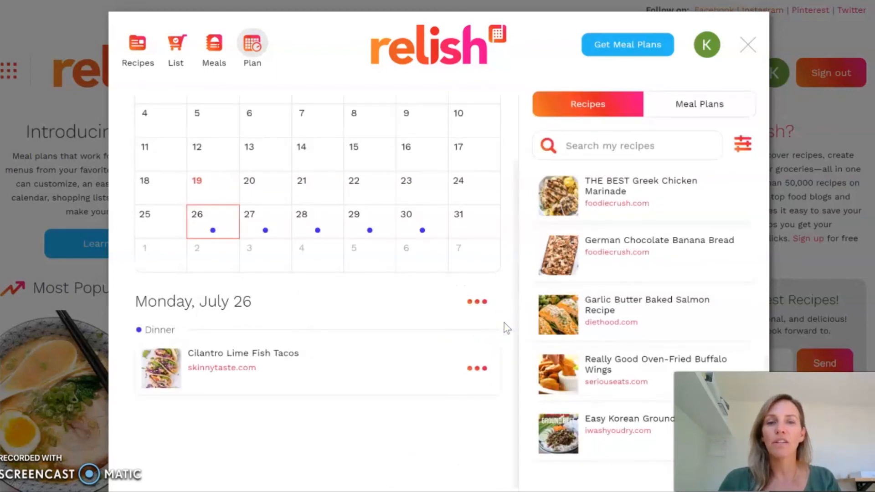
Review the ingredients on the shopping list and return to the meal-plan calendar.
click(178, 41)
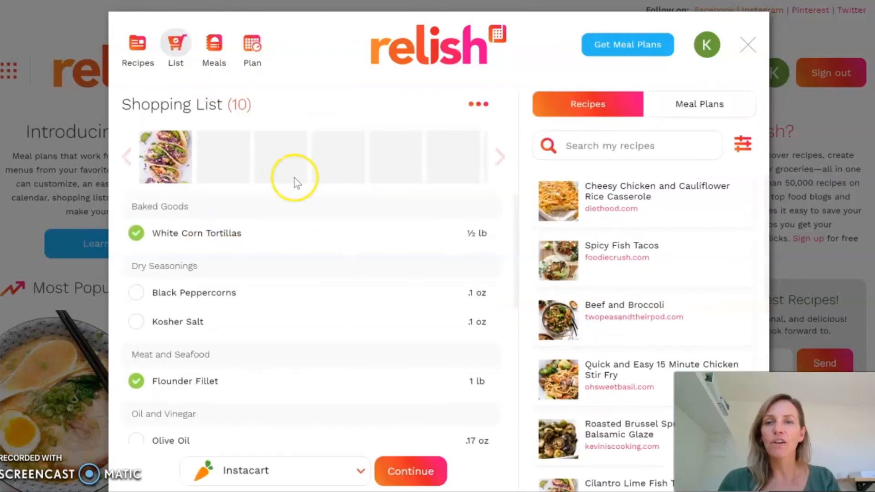
scroll(253, 360, down, 5)
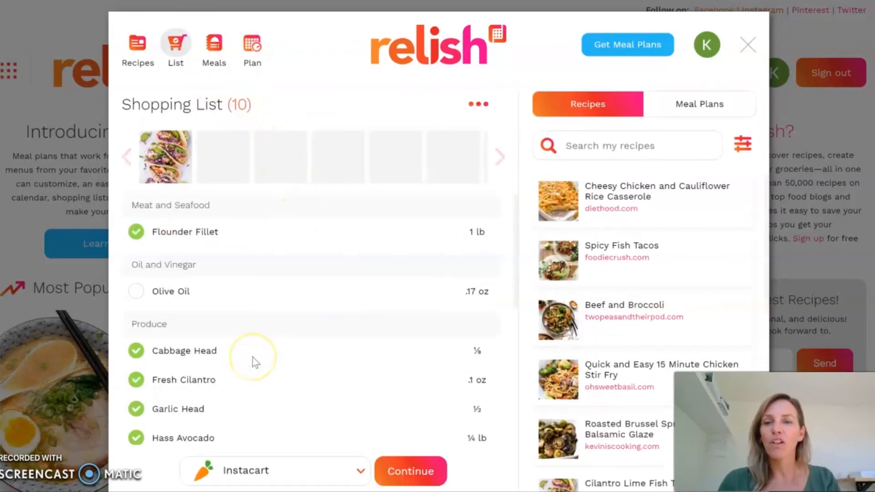
scroll(253, 362, up, 5)
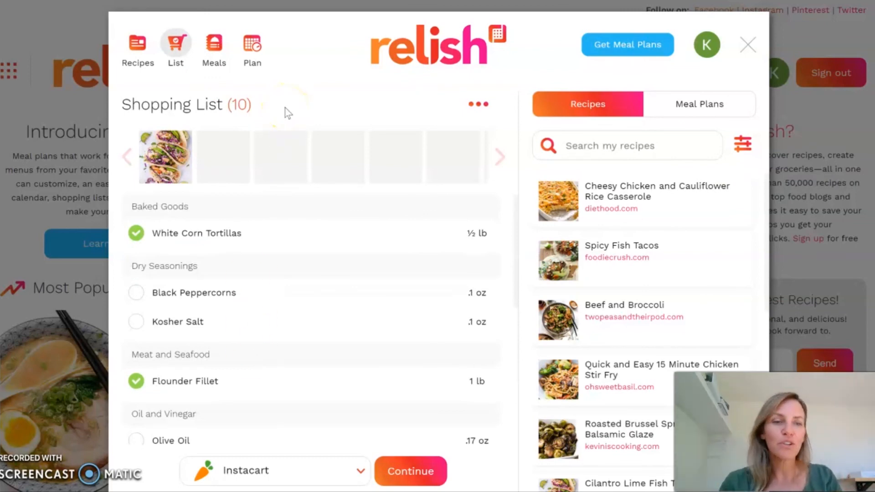
click(248, 54)
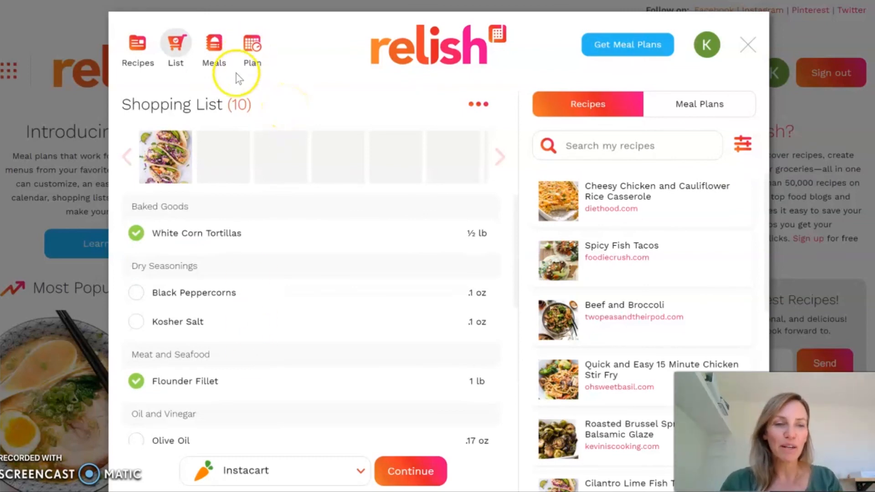